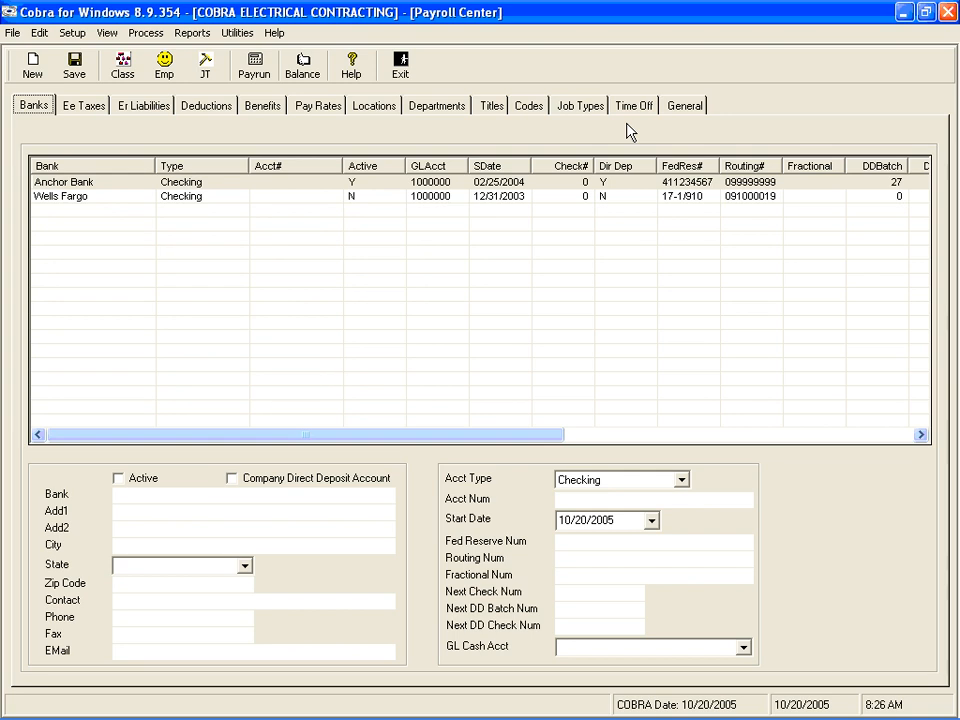
# Open the general payroll settings and check which payroll years are available for the current year
pyautogui.click(682, 108)
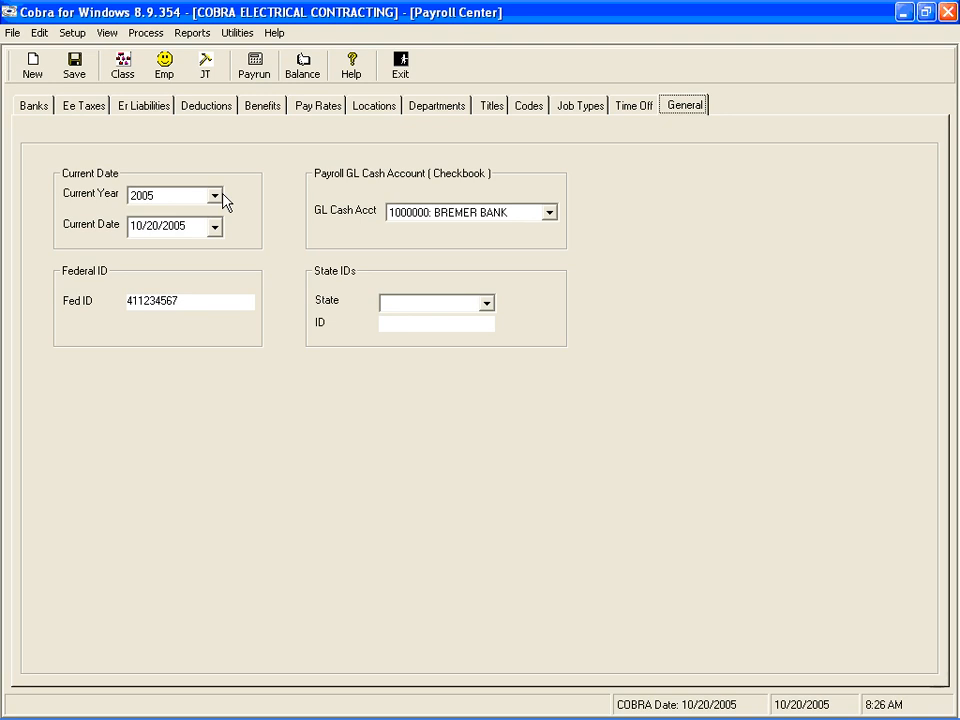
pyautogui.click(215, 197)
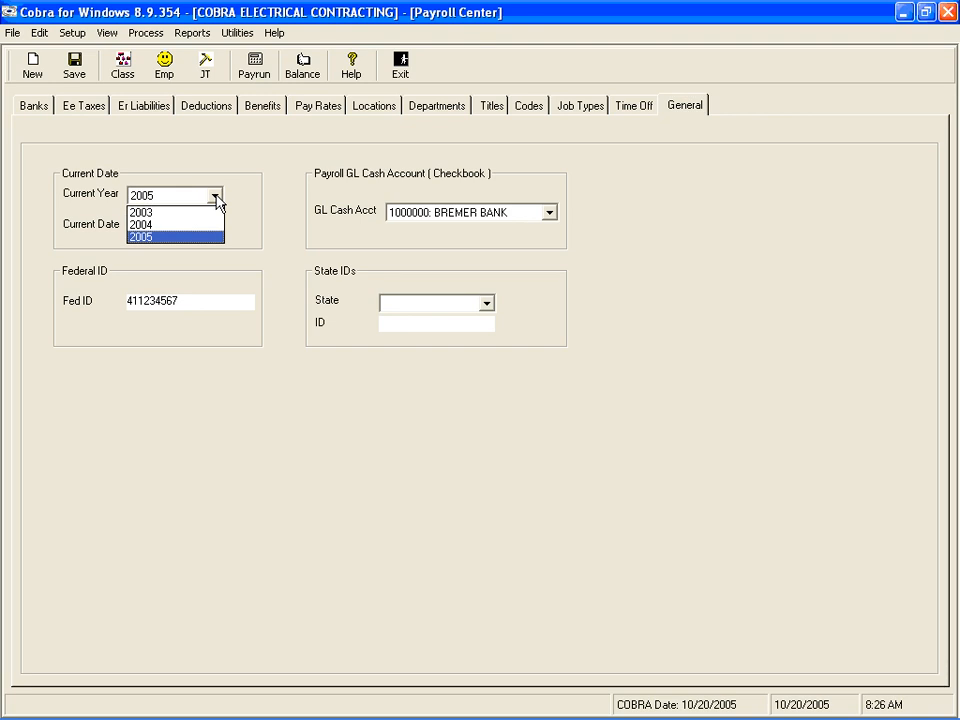
pyautogui.click(217, 199)
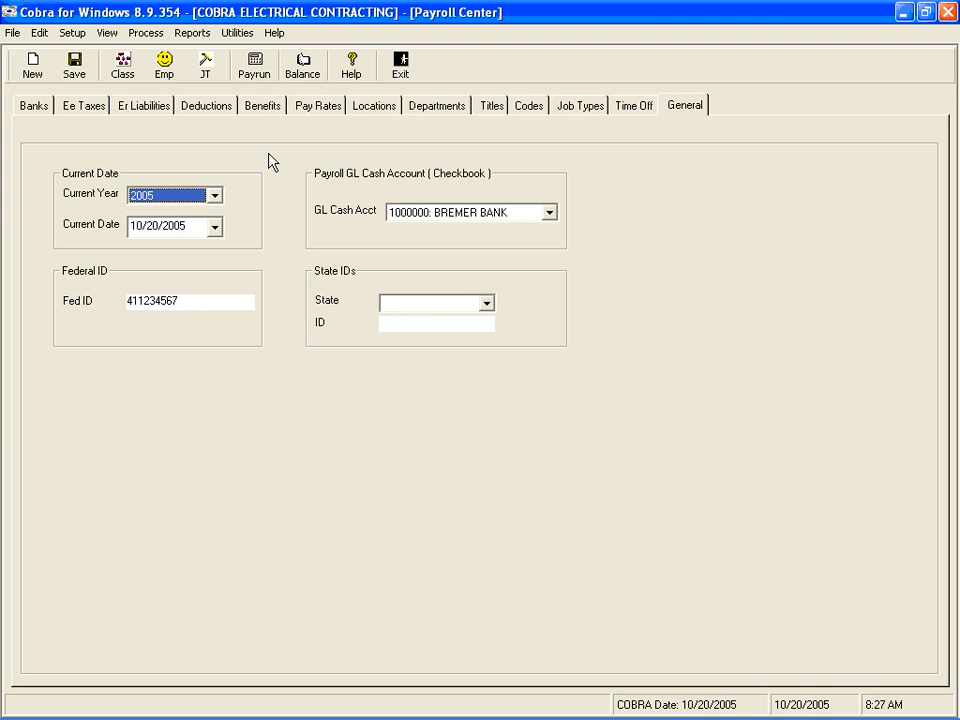
# Create the new payroll year 2006 from source year 2005, transferring all settings, and close the creation dialog
pyautogui.click(74, 33)
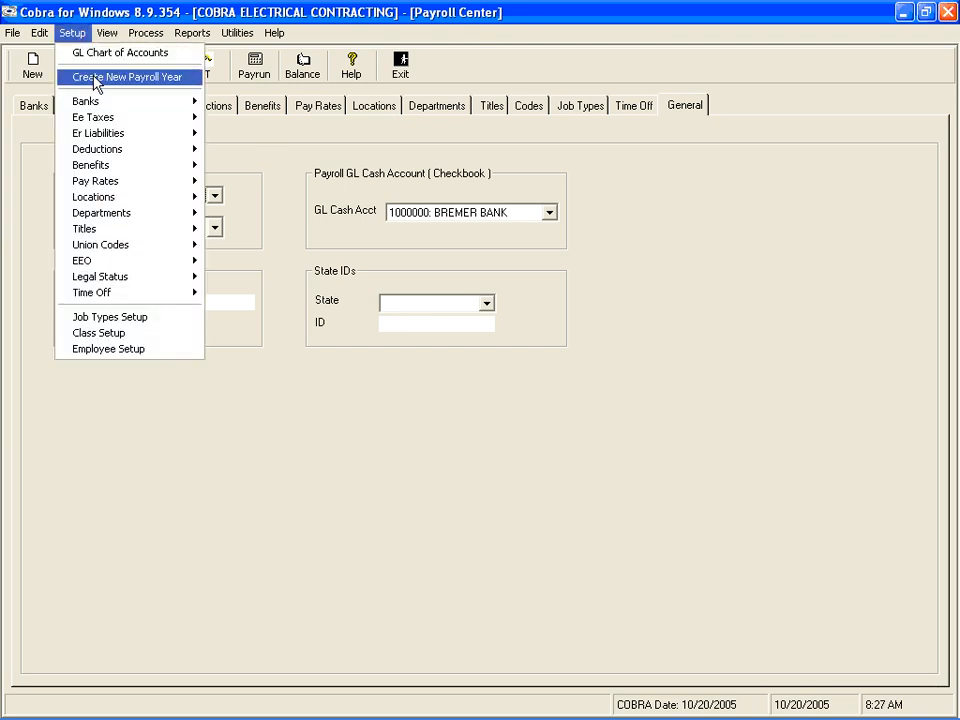
pyautogui.click(96, 77)
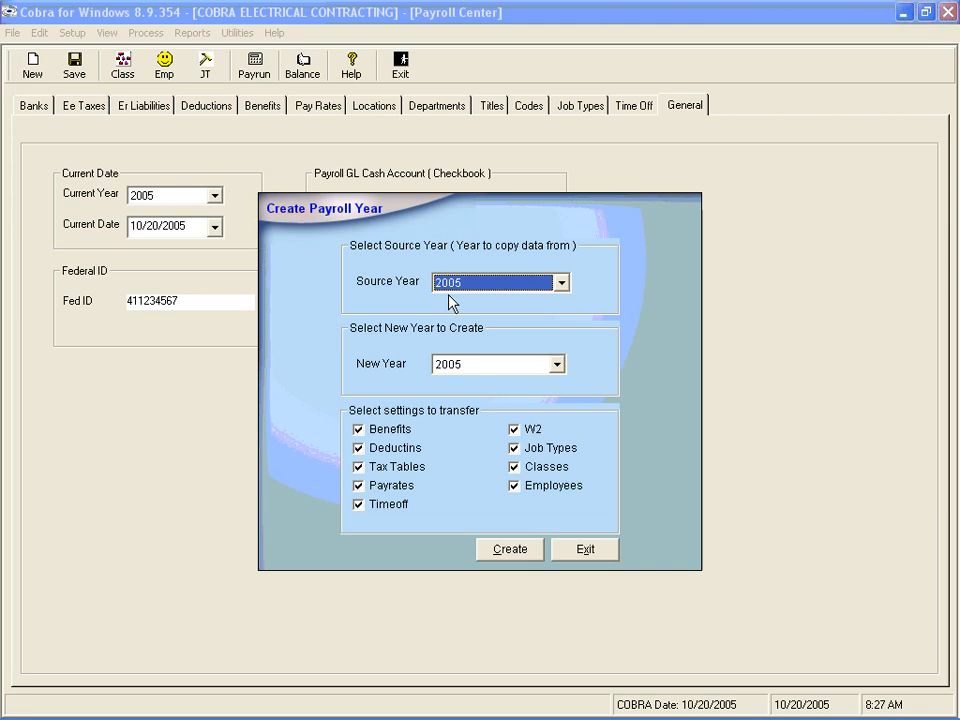
pyautogui.click(557, 366)
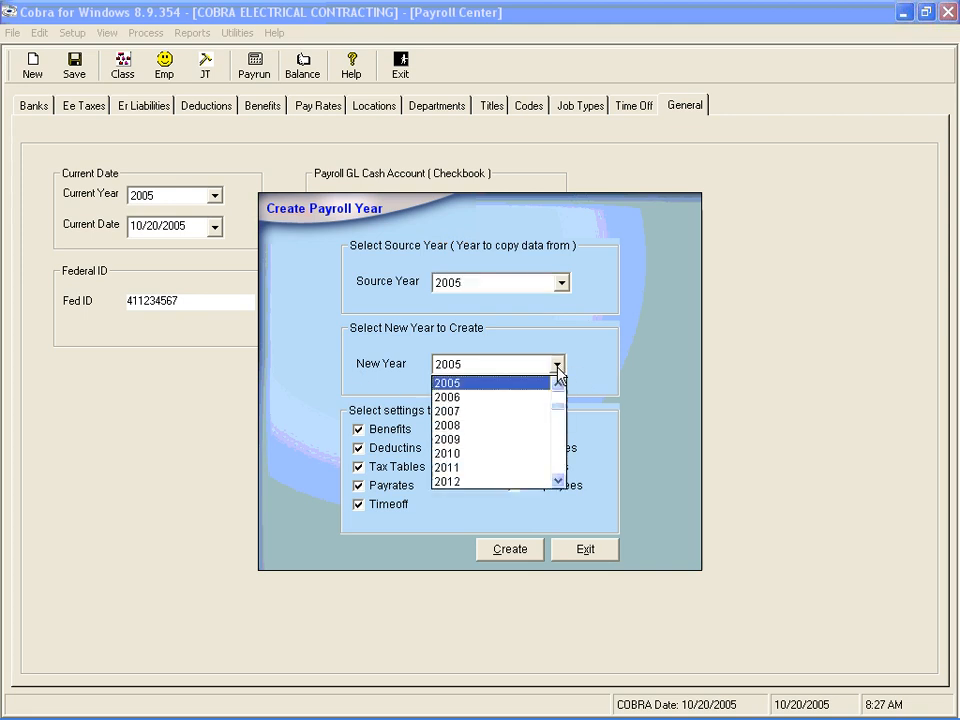
pyautogui.click(499, 398)
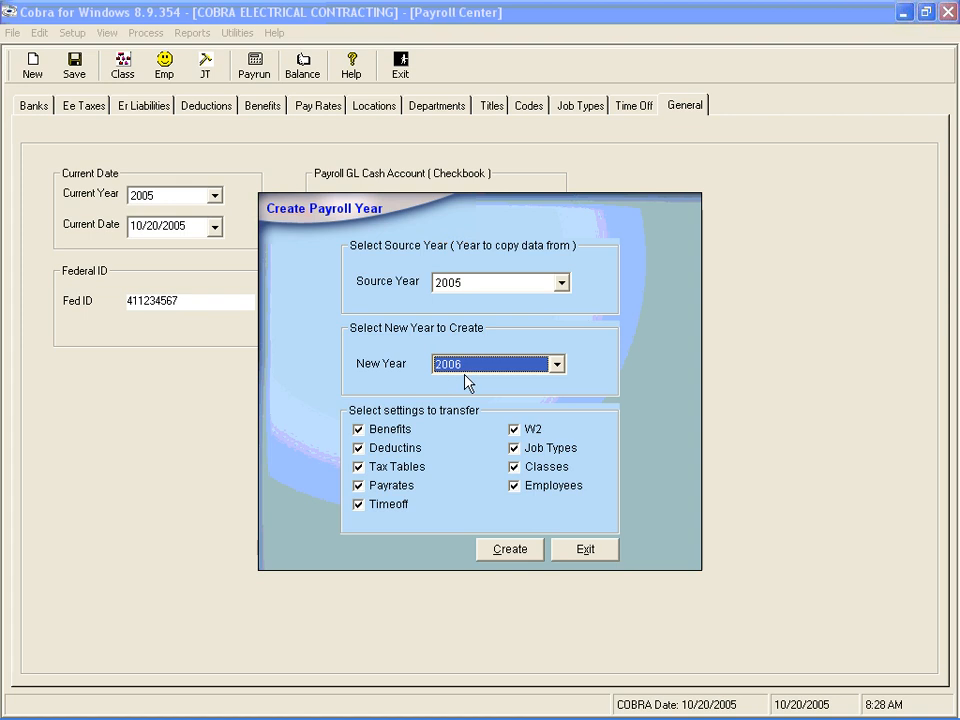
pyautogui.click(516, 557)
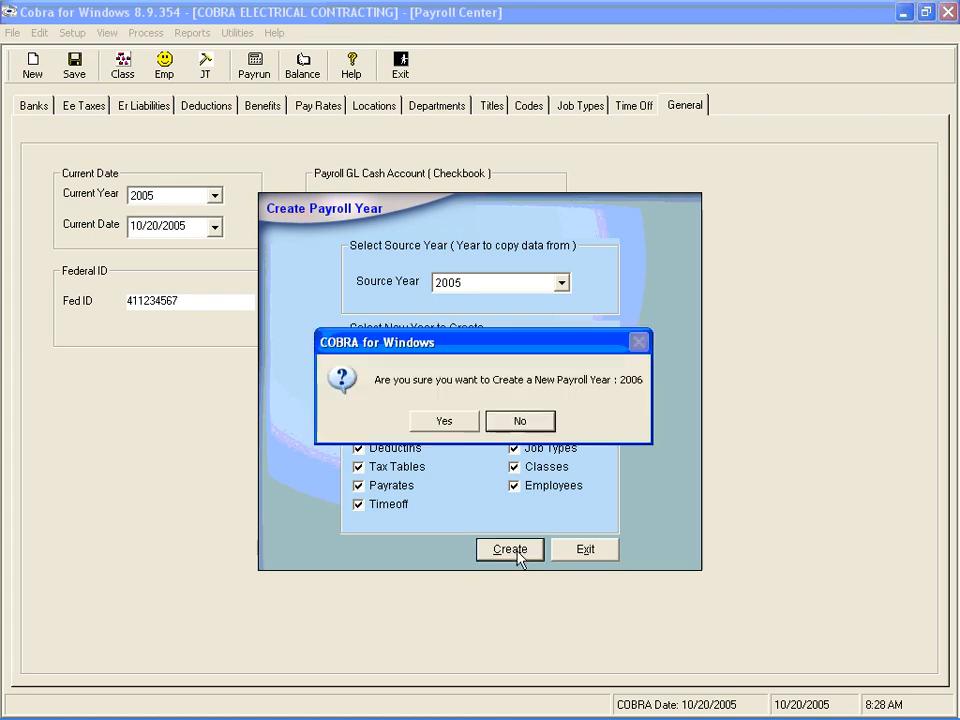
pyautogui.click(438, 424)
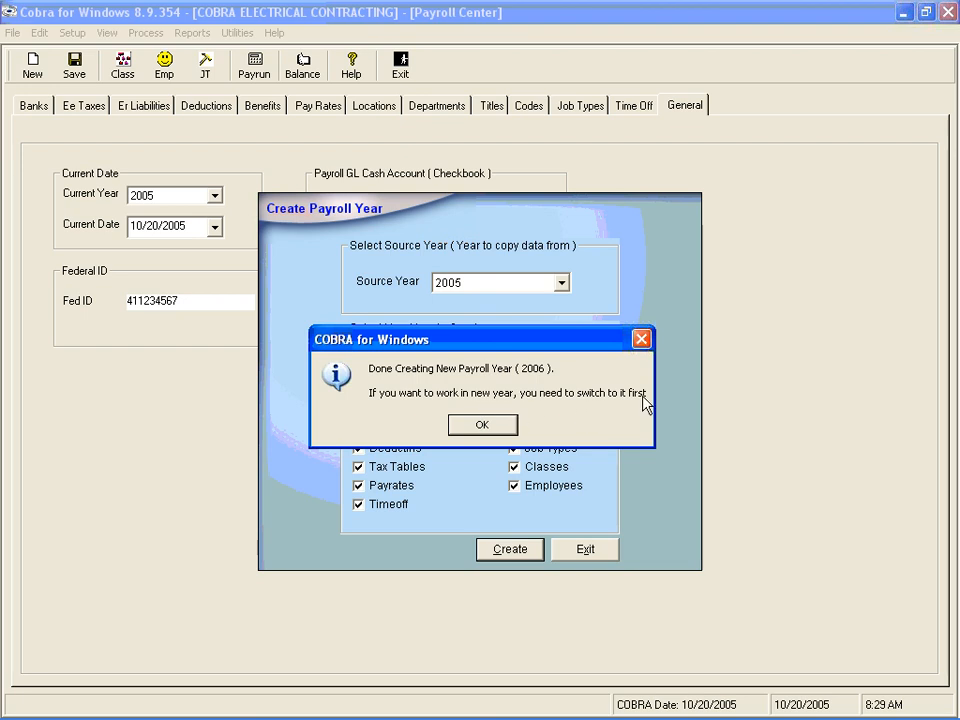
pyautogui.click(483, 428)
pyautogui.click(587, 550)
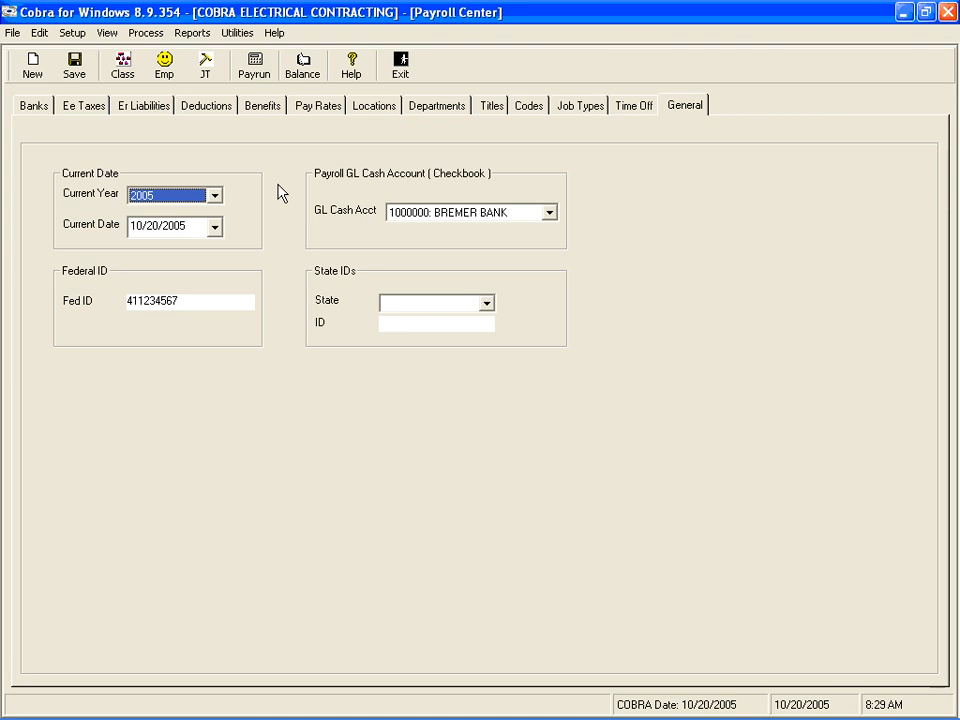
# Reopen the Payroll Center to reload the year list and set the current payroll year to 2006
pyautogui.click(214, 196)
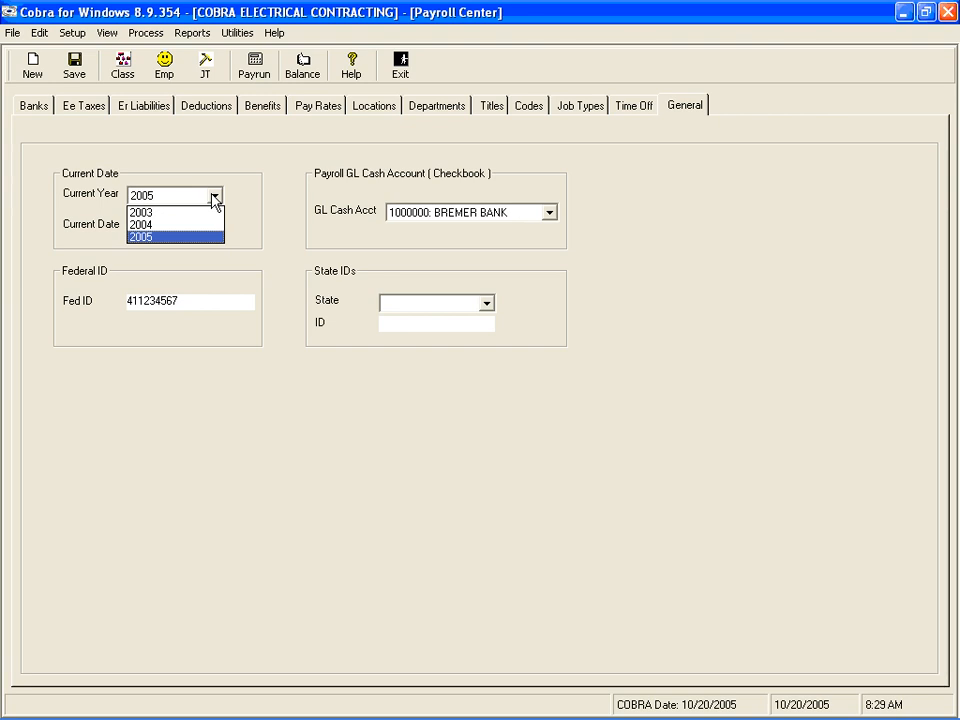
pyautogui.click(289, 170)
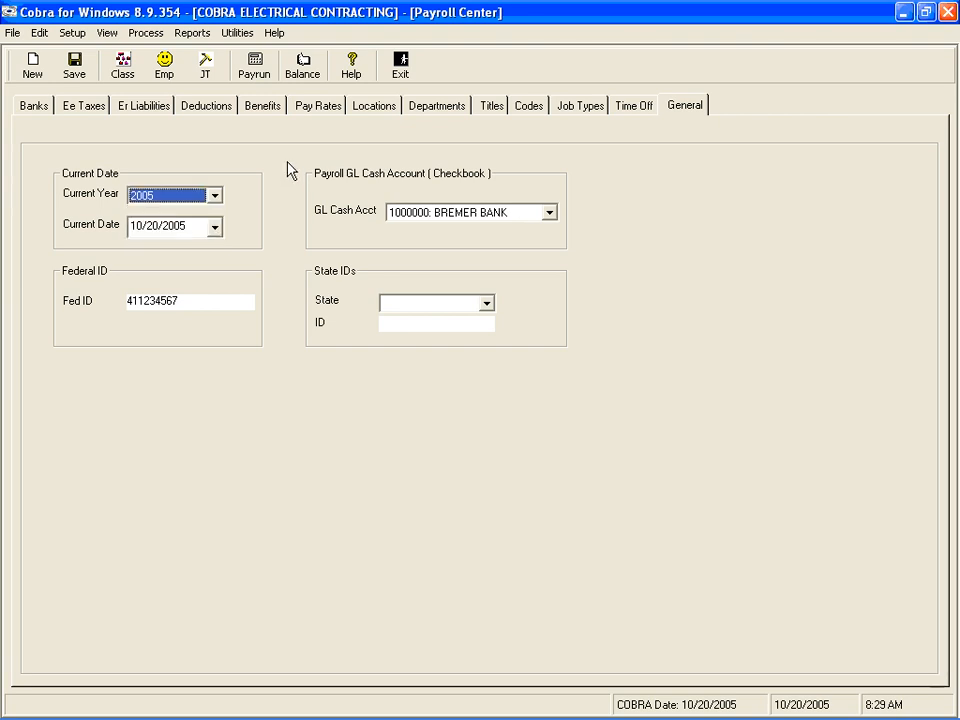
pyautogui.click(404, 66)
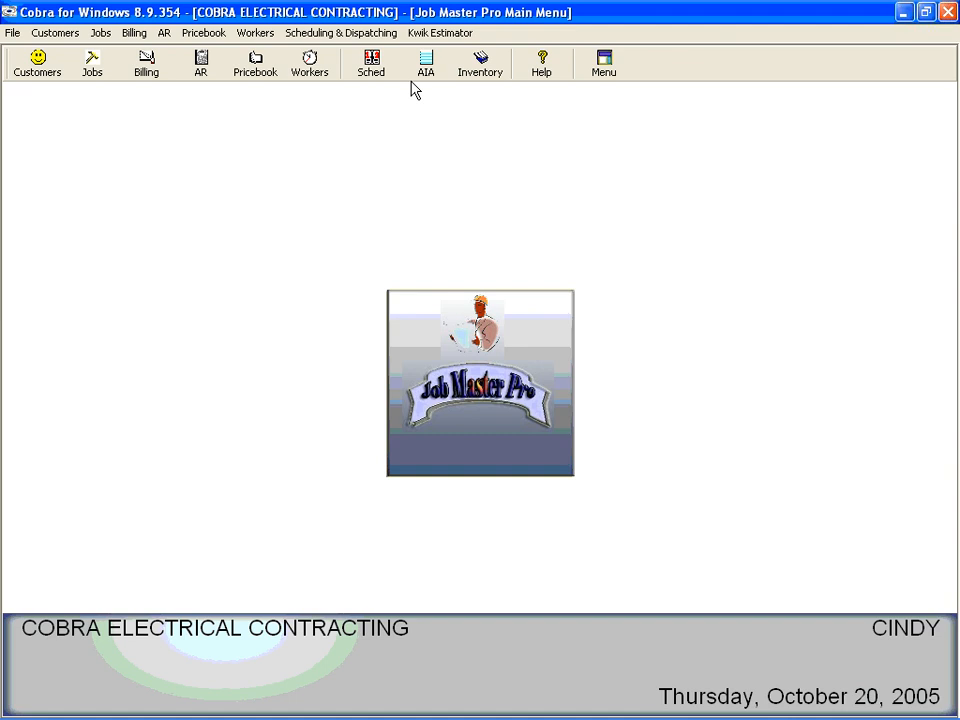
pyautogui.press('p')
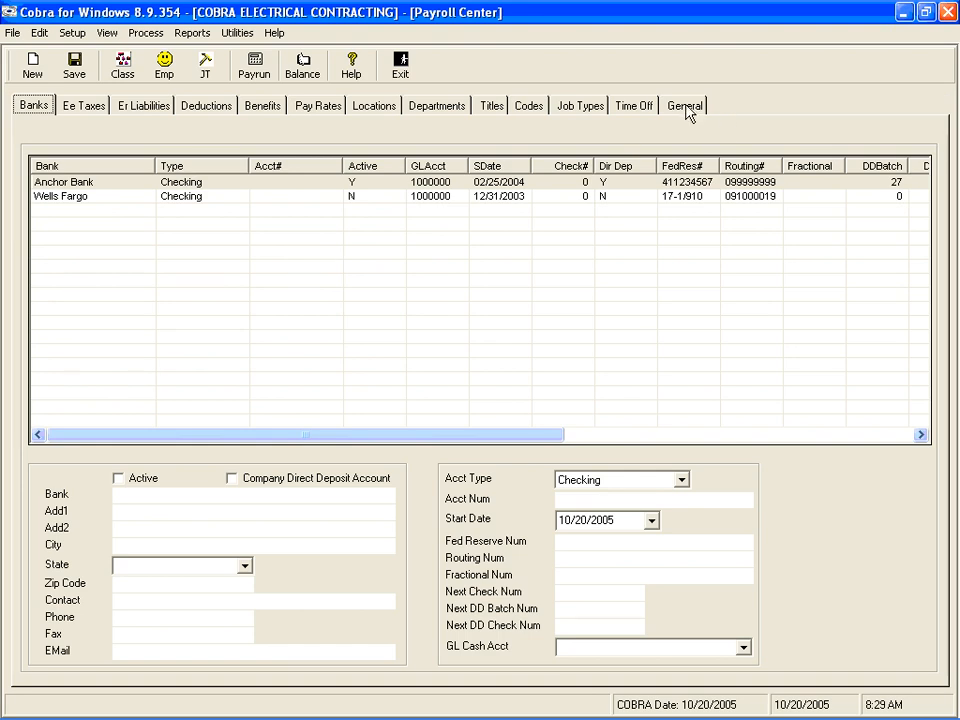
pyautogui.click(686, 108)
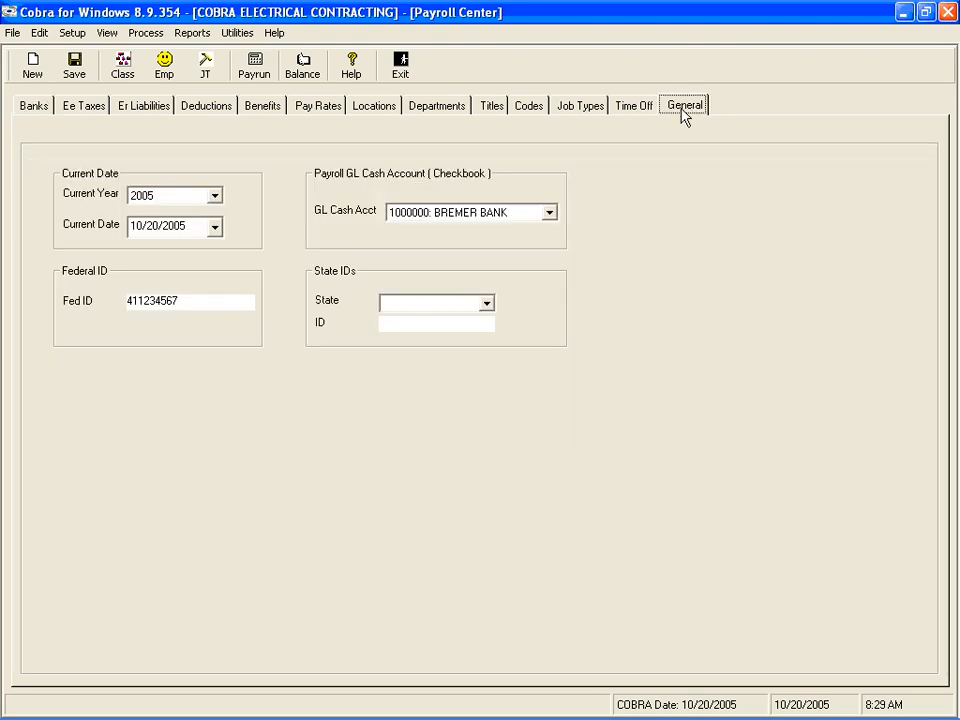
pyautogui.click(214, 197)
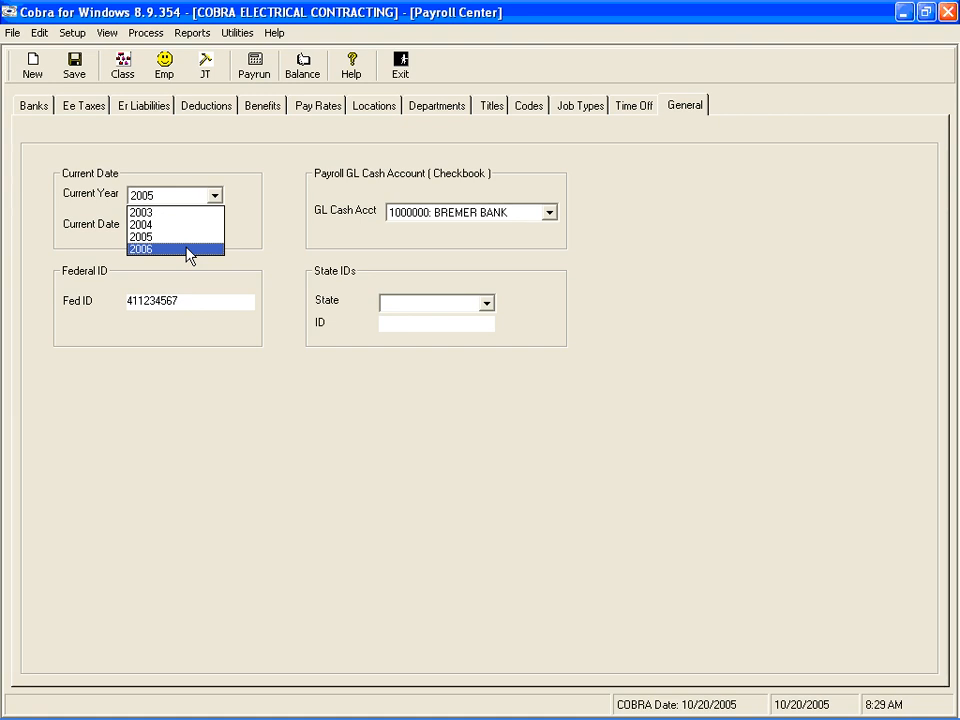
pyautogui.click(186, 249)
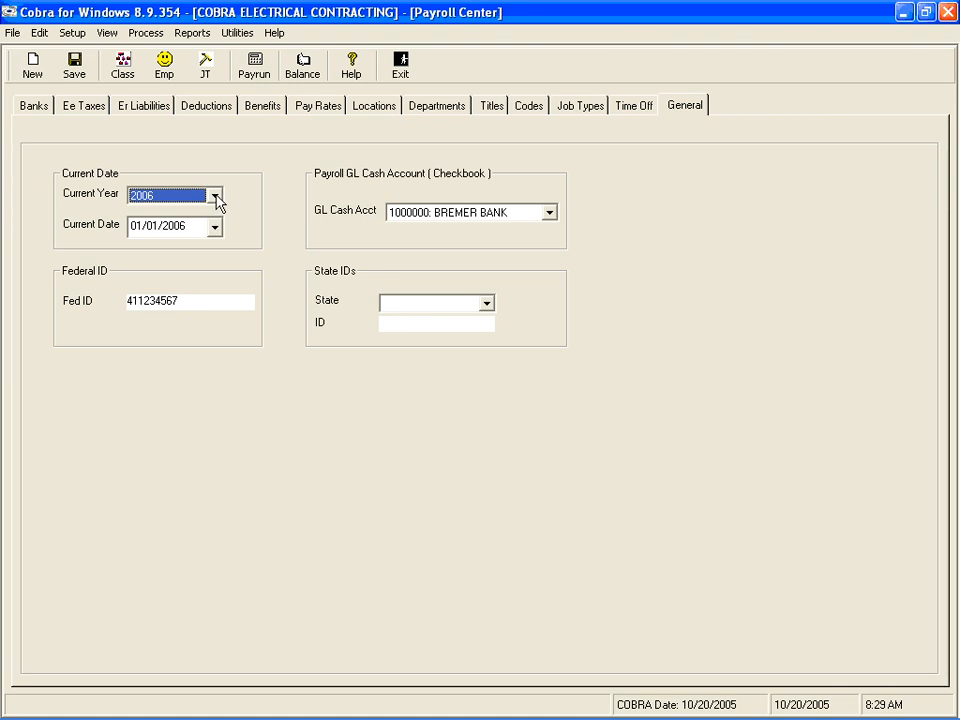
# Switch the current payroll year back to 2005 and view the calendar for the current date
pyautogui.click(214, 196)
pyautogui.click(168, 238)
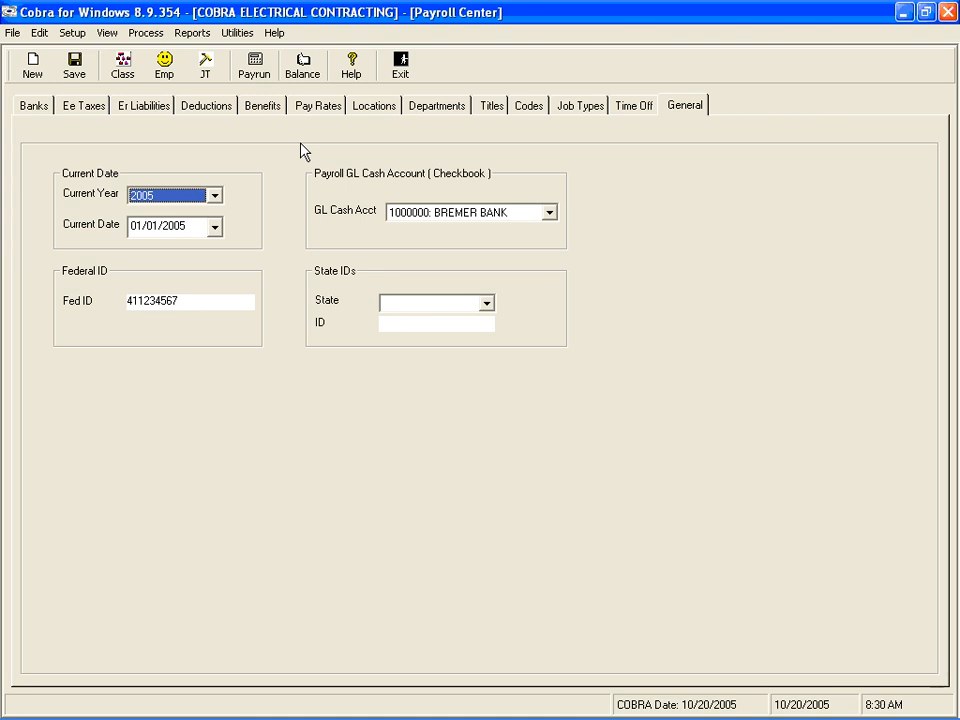
pyautogui.click(213, 229)
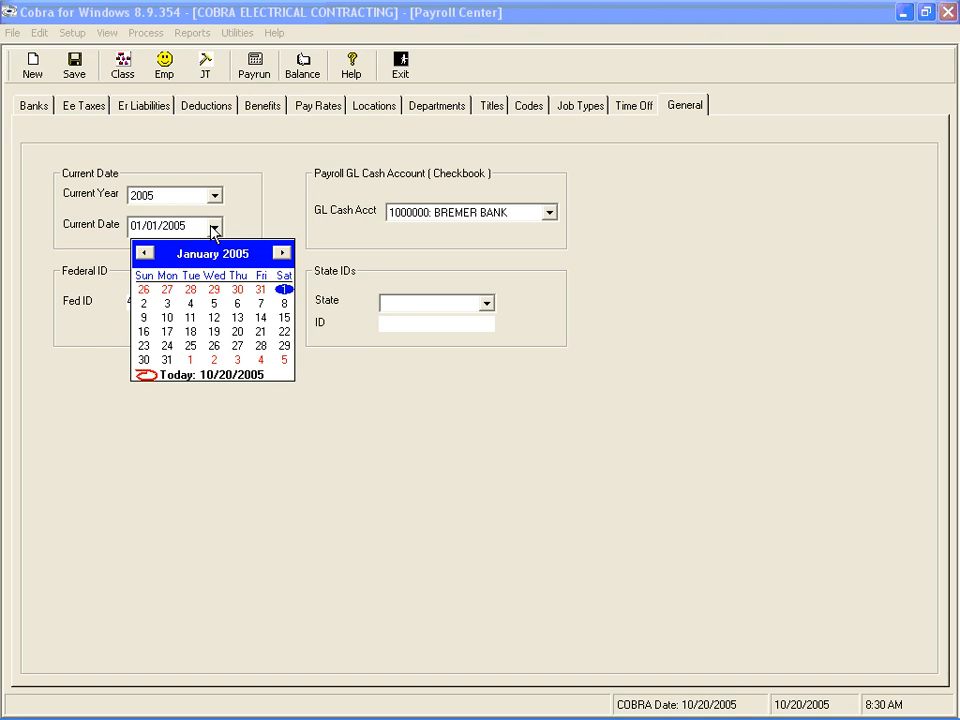
pyautogui.click(213, 229)
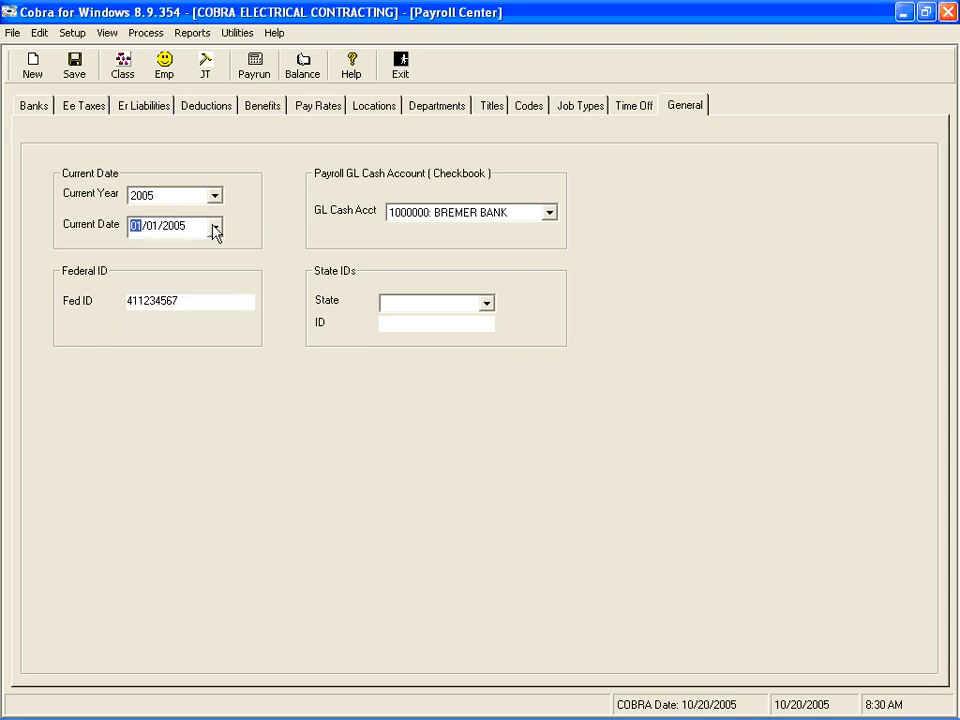
# Try inserting a hyphen after the first two digits of the federal ID and remove it again
pyautogui.press('Tab')
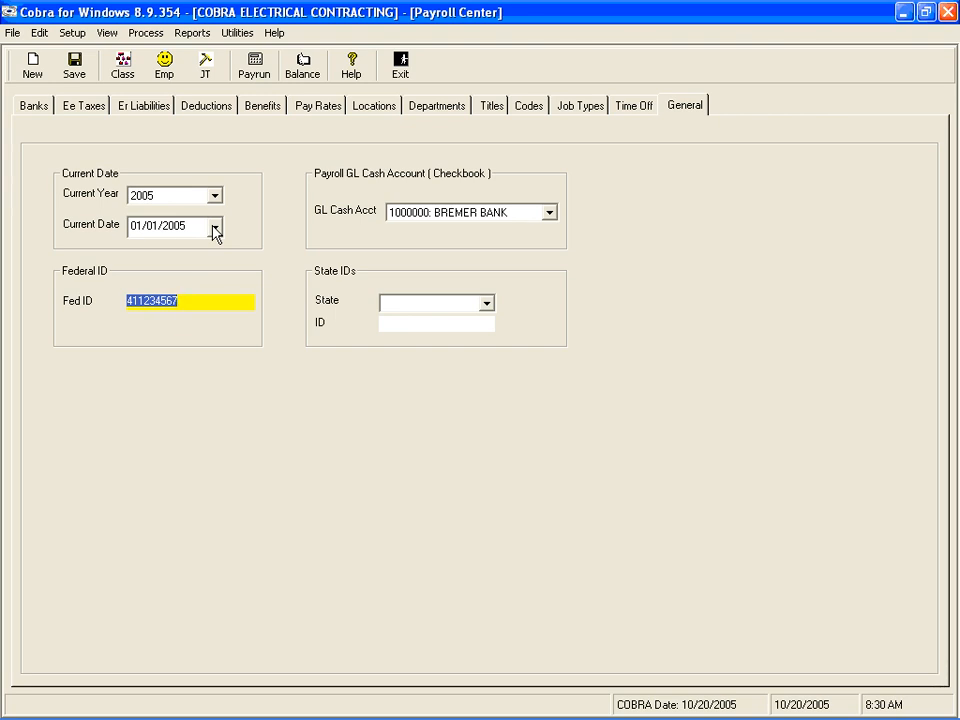
pyautogui.click(141, 303)
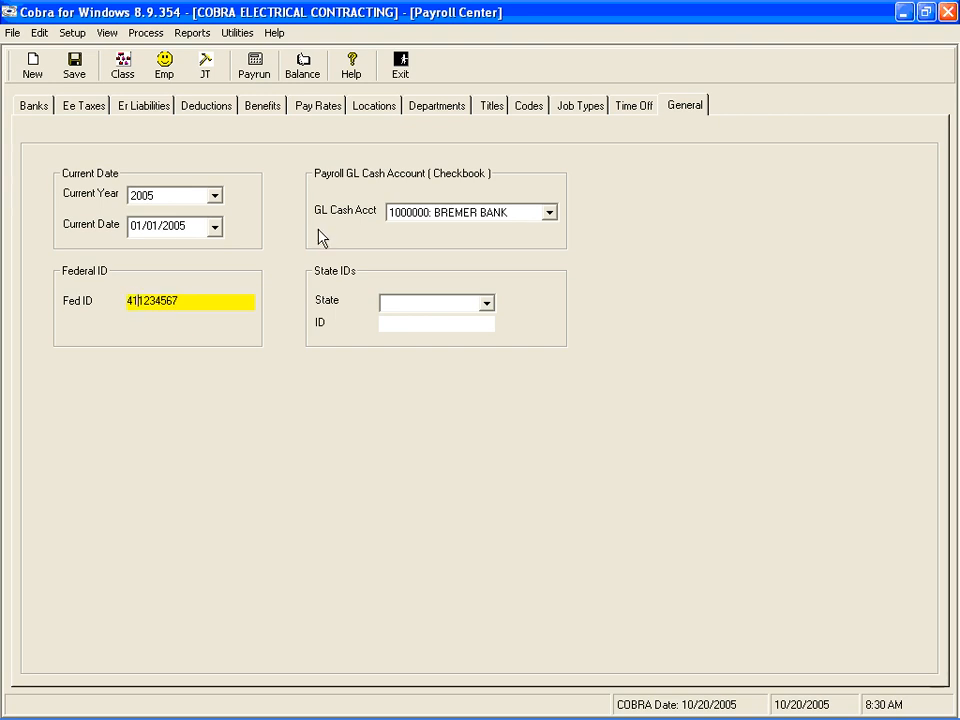
pyautogui.write('-')
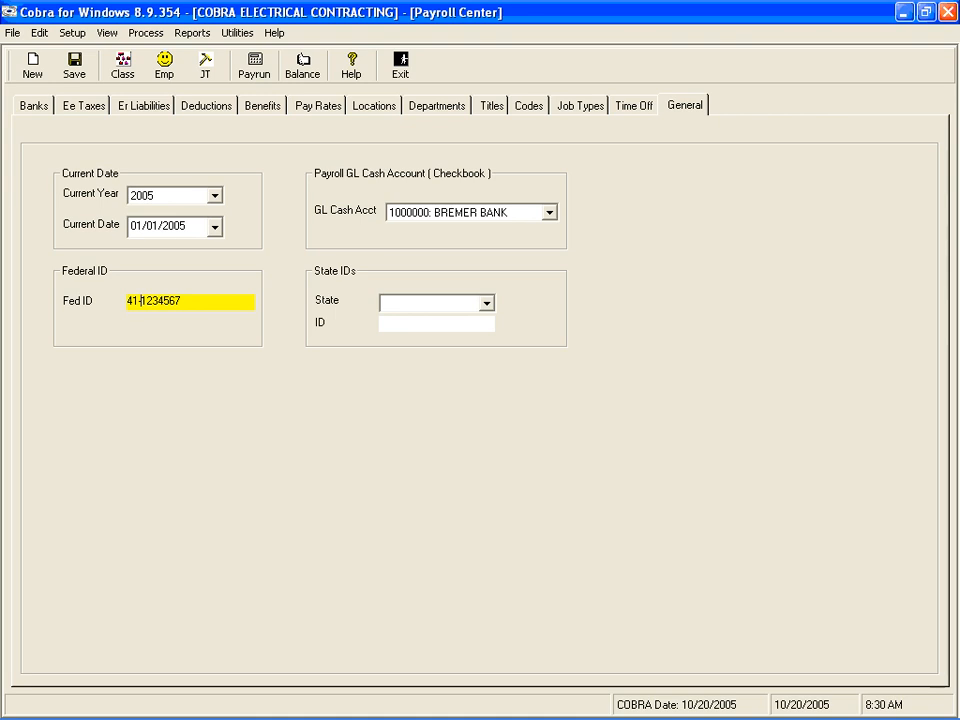
pyautogui.press('BackSpace')
pyautogui.press('Tab')
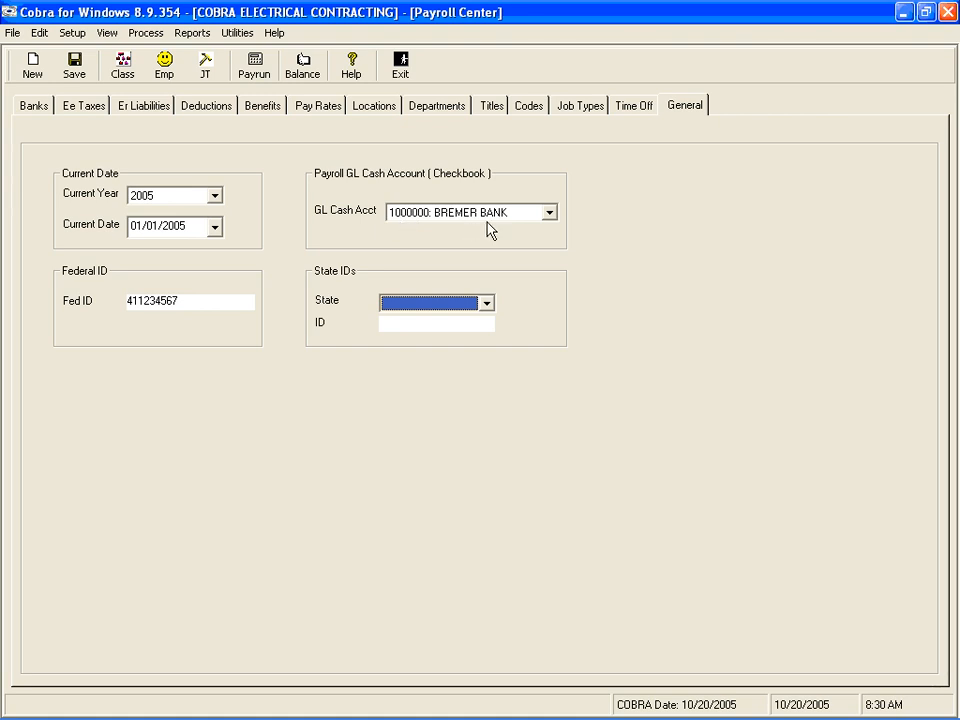
# Switch the payroll GL cash account to OPERATING ACCOUNT and return it to BREMER BANK
pyautogui.click(550, 213)
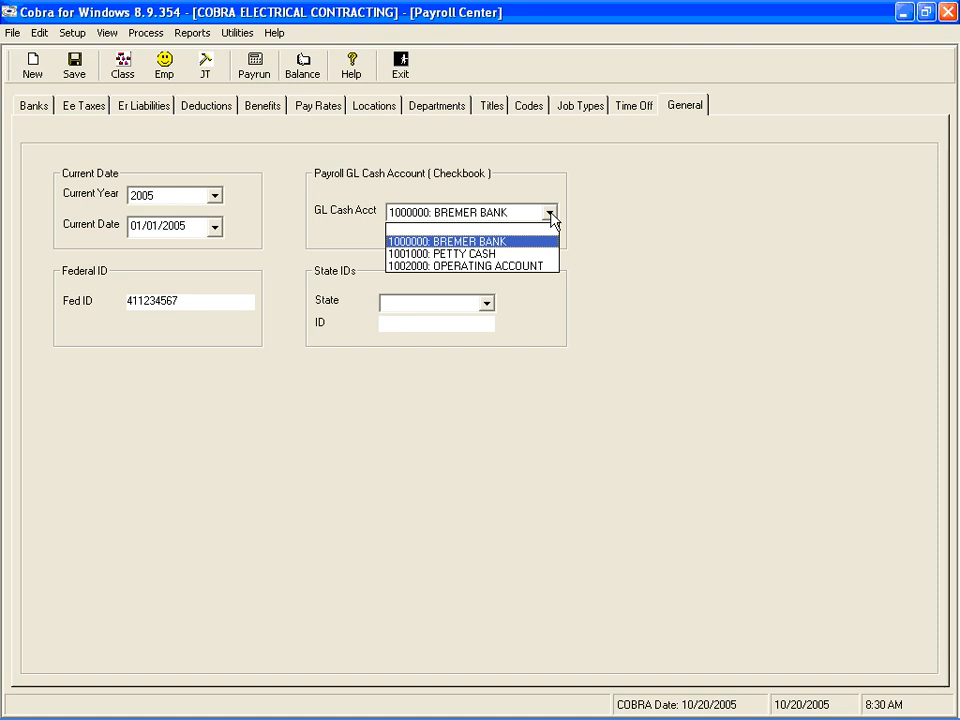
pyautogui.click(551, 220)
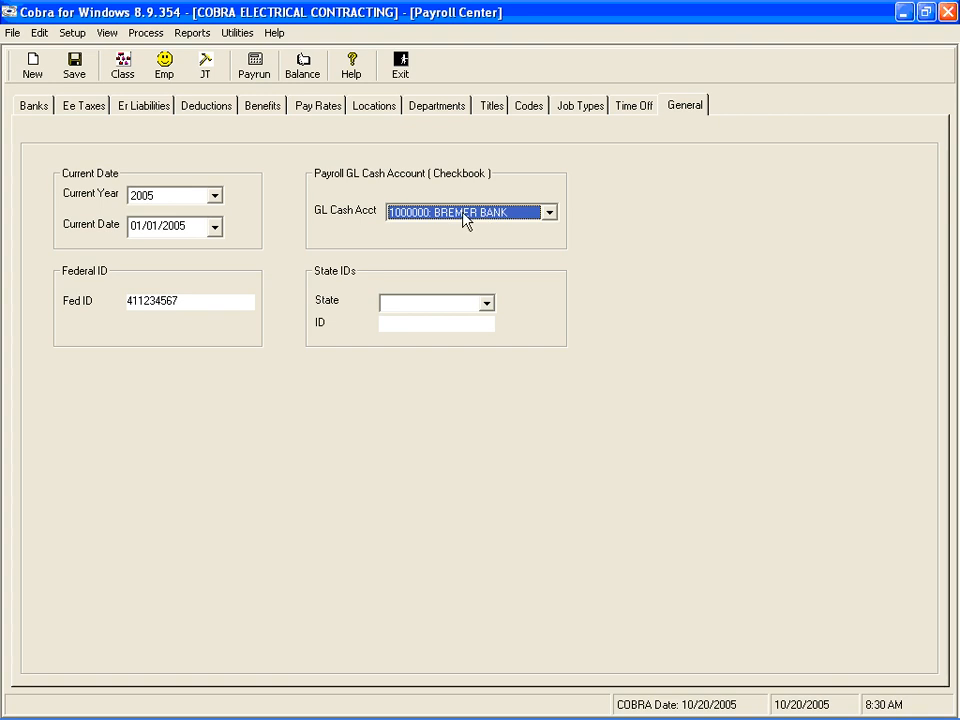
pyautogui.click(549, 214)
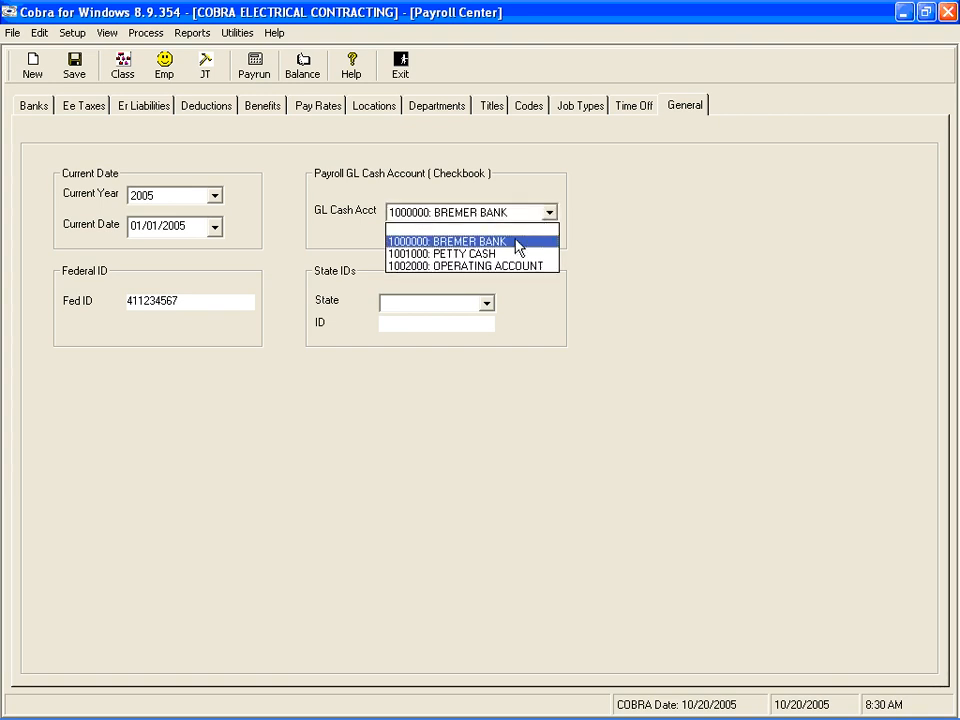
pyautogui.click(499, 267)
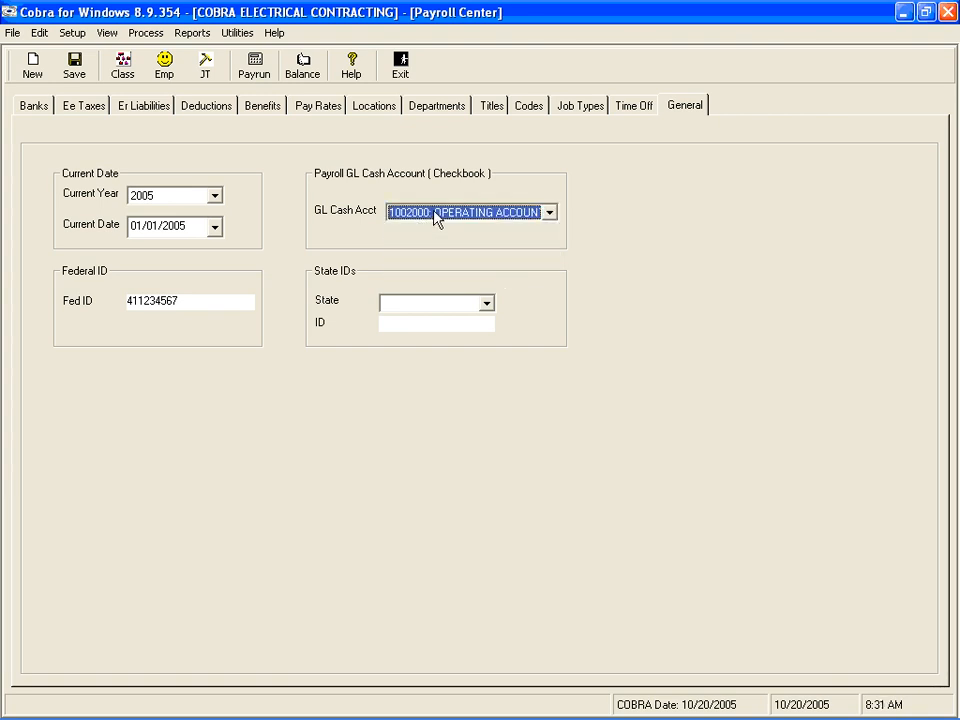
pyautogui.click(551, 218)
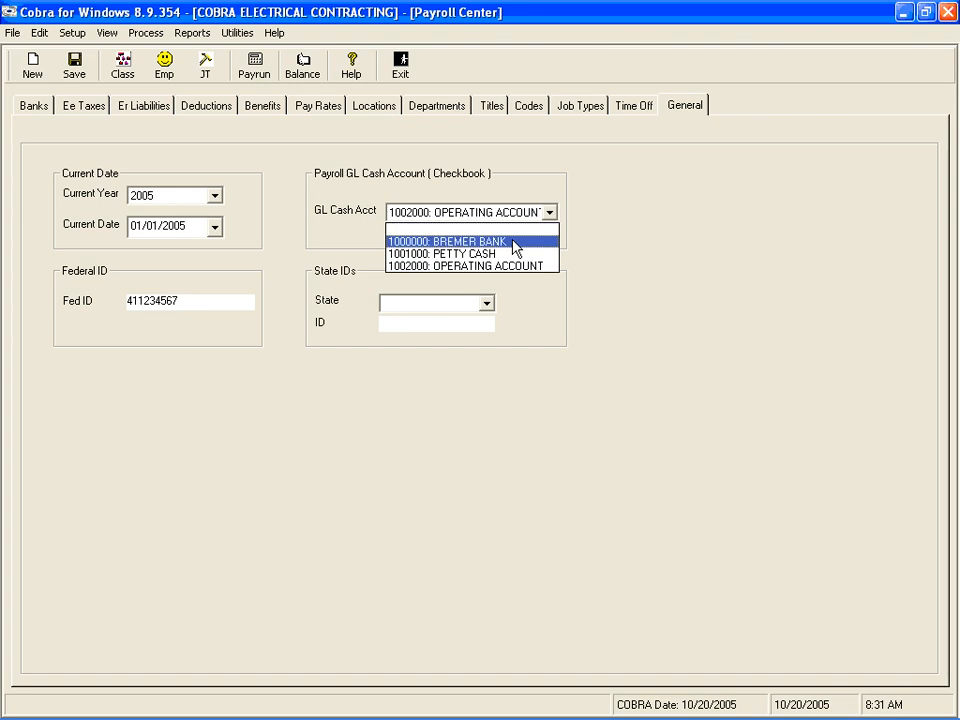
pyautogui.click(510, 242)
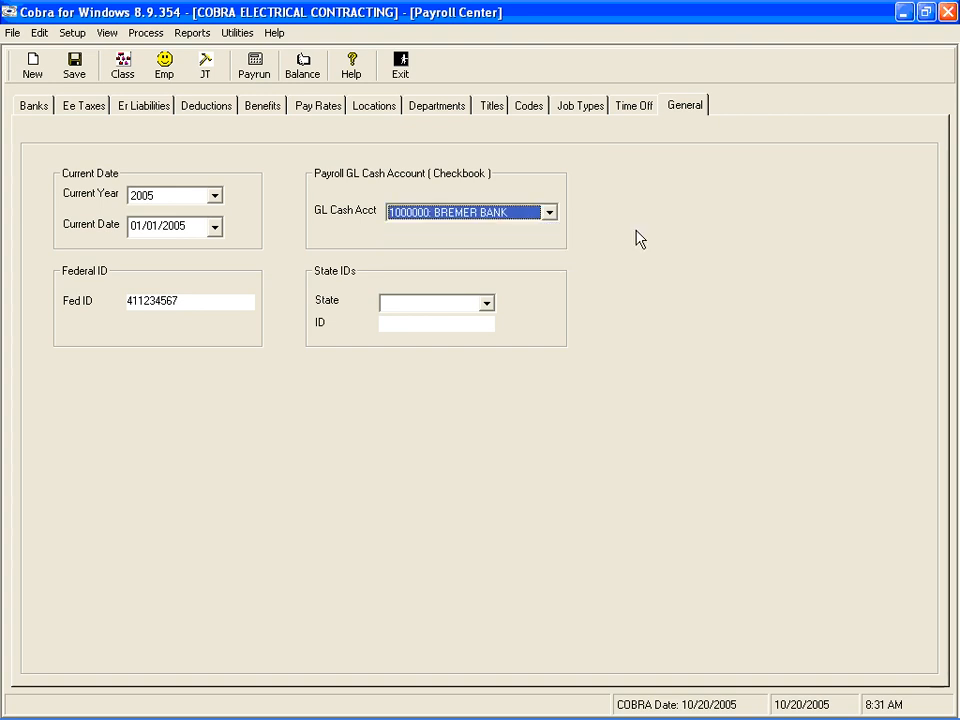
# Select MN as the state for the state ID entry after trying MA
pyautogui.click(471, 313)
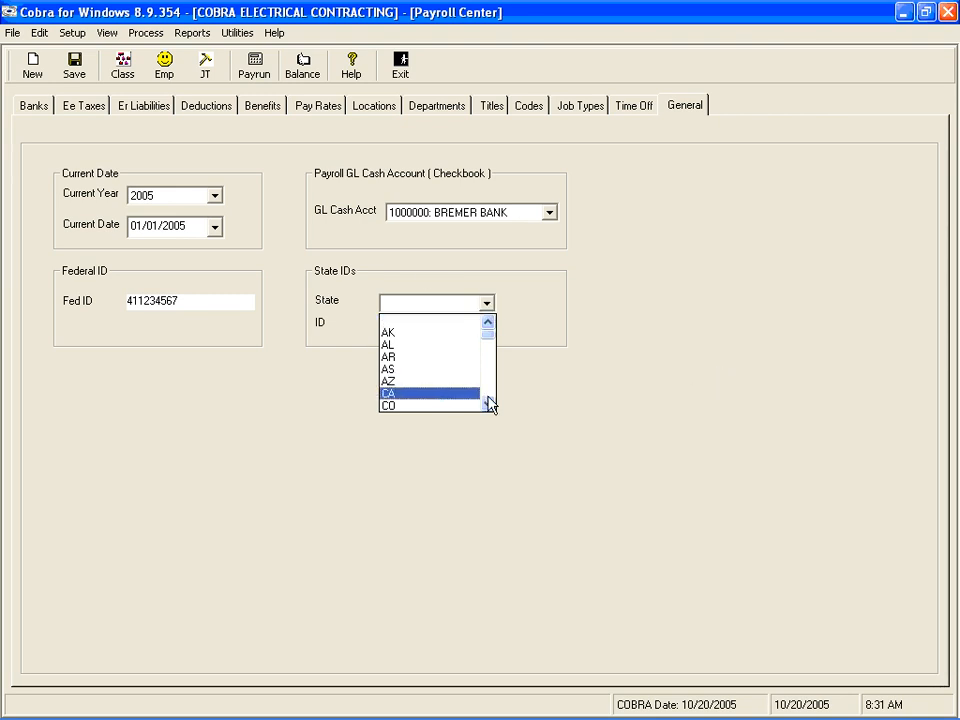
pyautogui.press('m')
pyautogui.press('Tab')
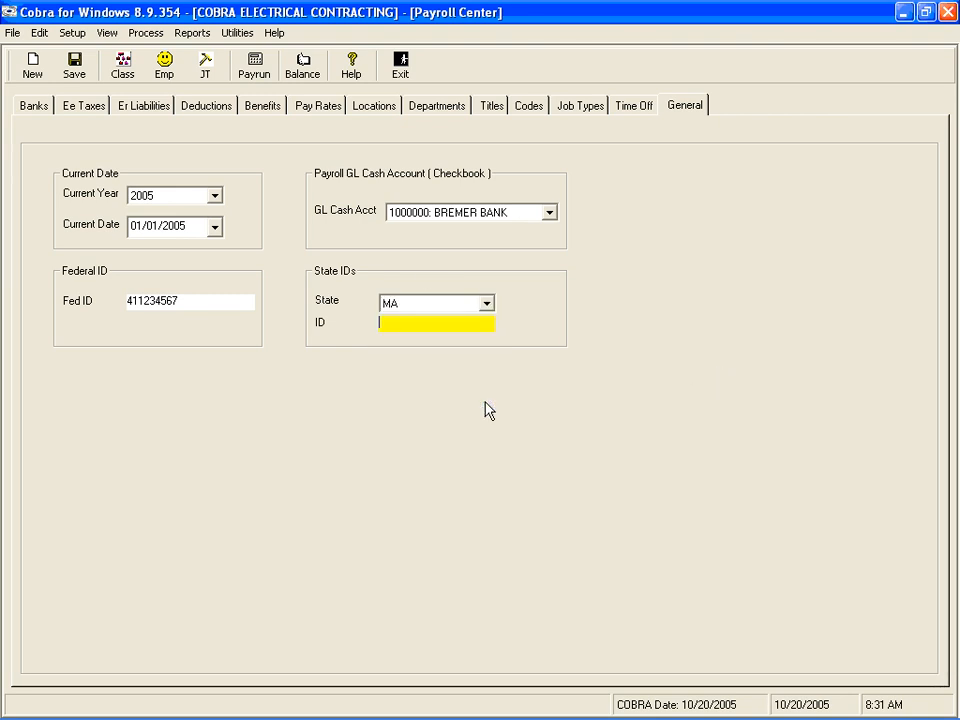
pyautogui.click(487, 303)
pyautogui.click(422, 377)
# View the state ID entry for NC and switch the state back to MN
pyautogui.click(487, 305)
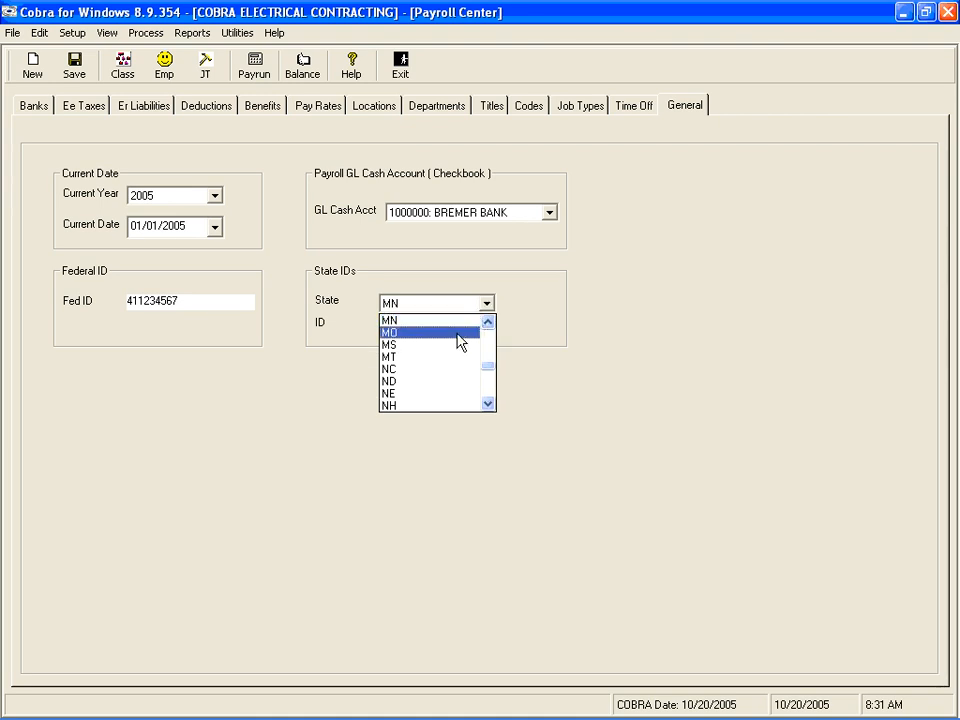
pyautogui.click(466, 369)
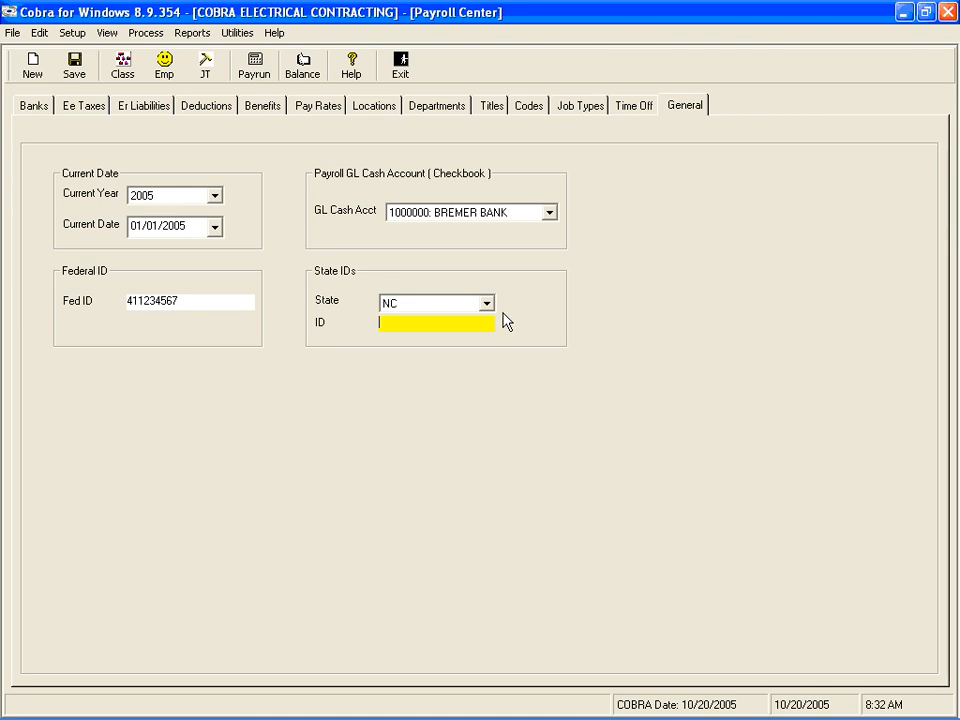
pyautogui.click(487, 304)
pyautogui.scroll(2, 490, 324)
pyautogui.click(441, 345)
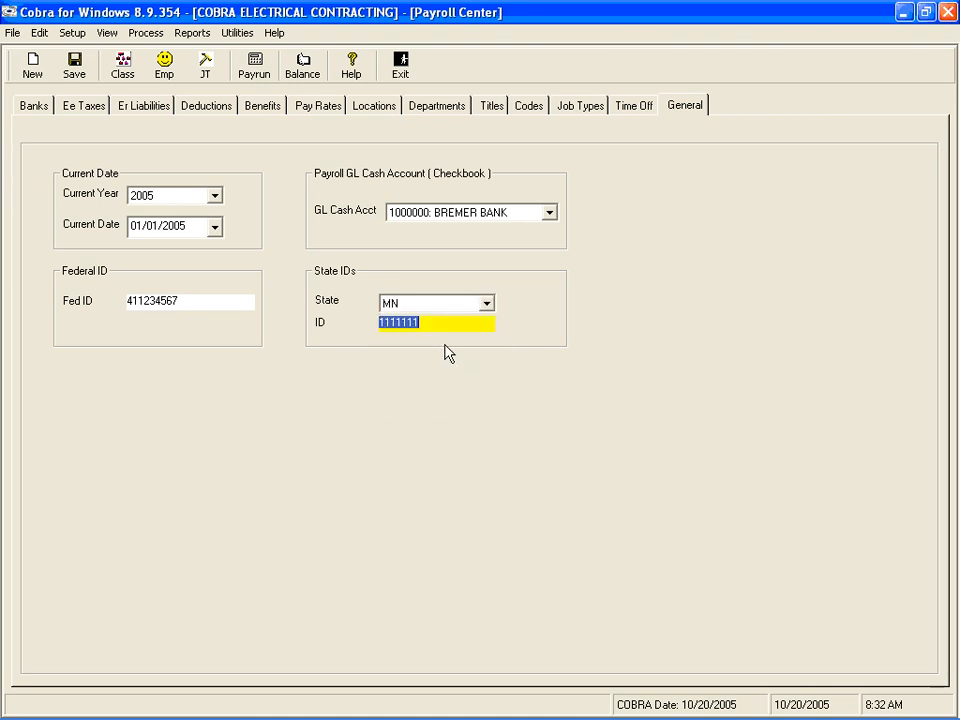